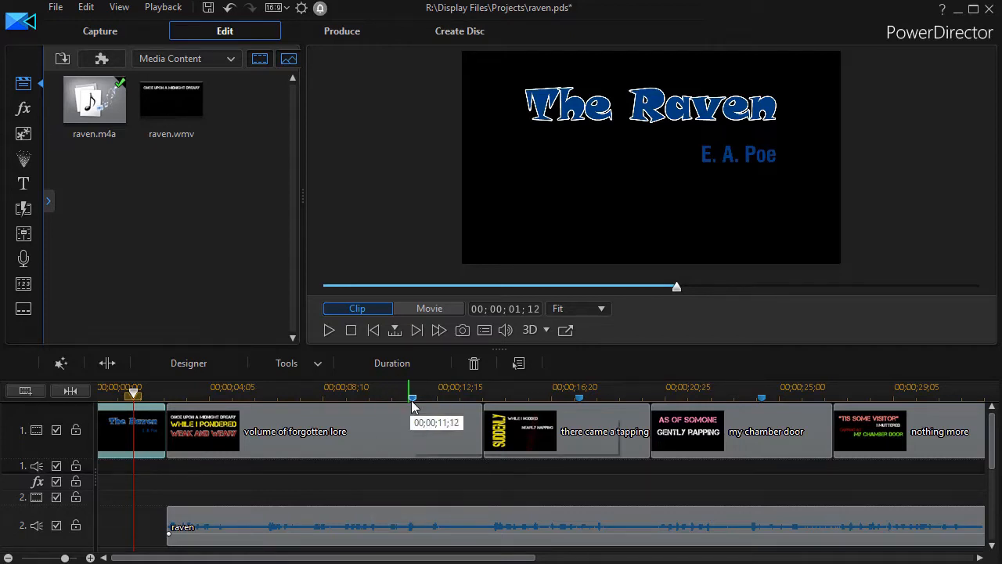
# Open the "volume of forgotten lore" title from the timeline in the Title Designer and look over its text tracks
pyautogui.moveTo(415, 398)
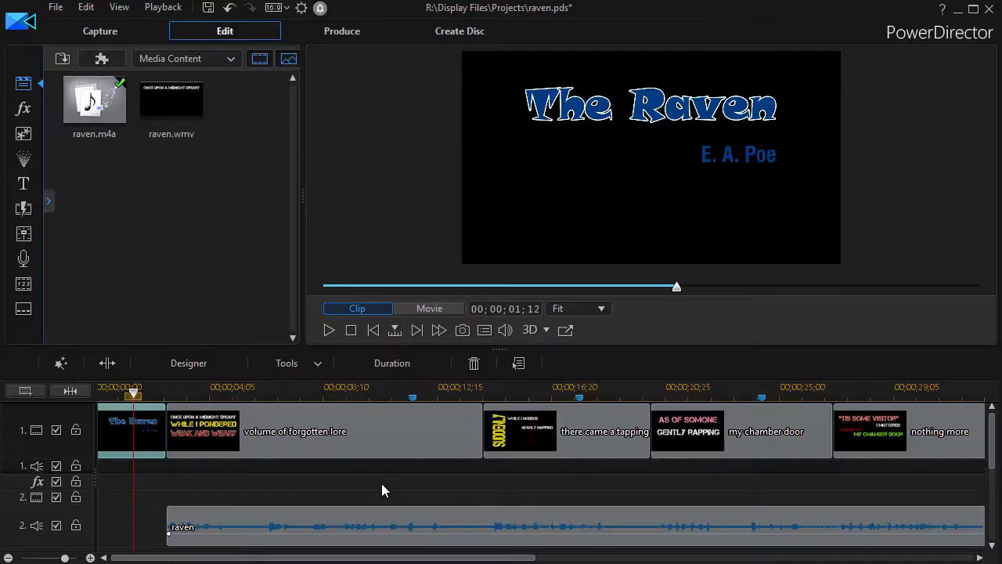
pyautogui.click(375, 425)
pyautogui.click(606, 428)
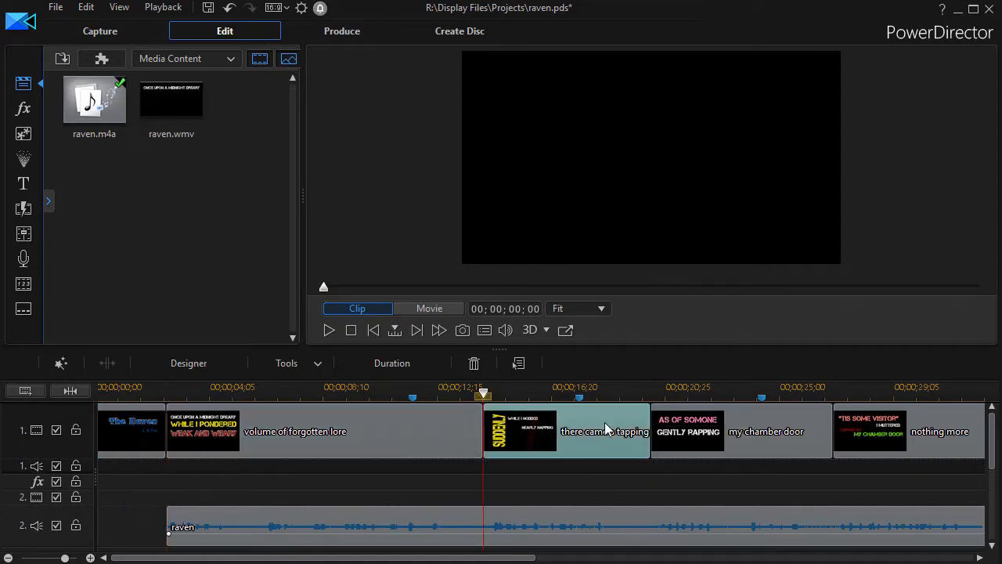
pyautogui.click(780, 426)
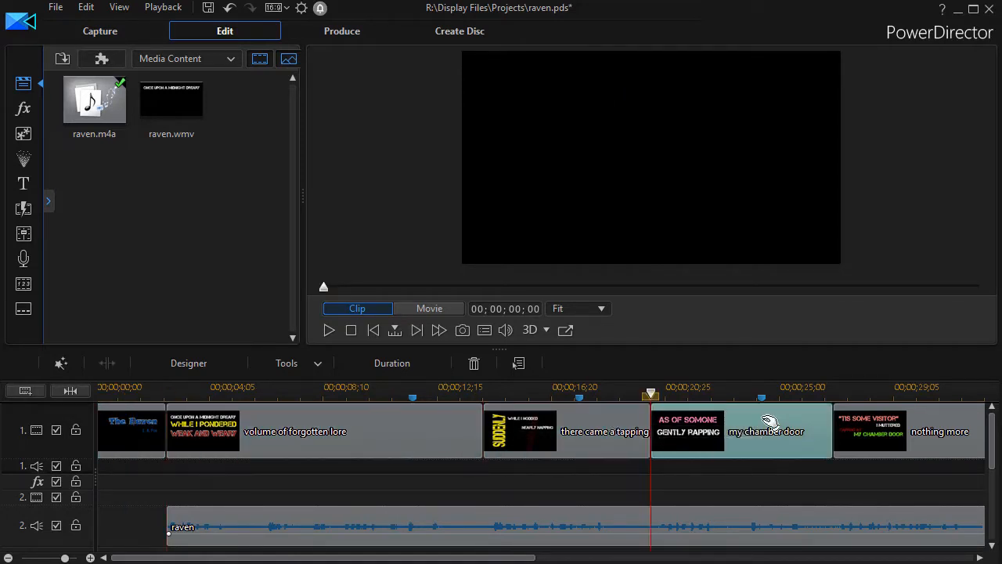
pyautogui.click(359, 430)
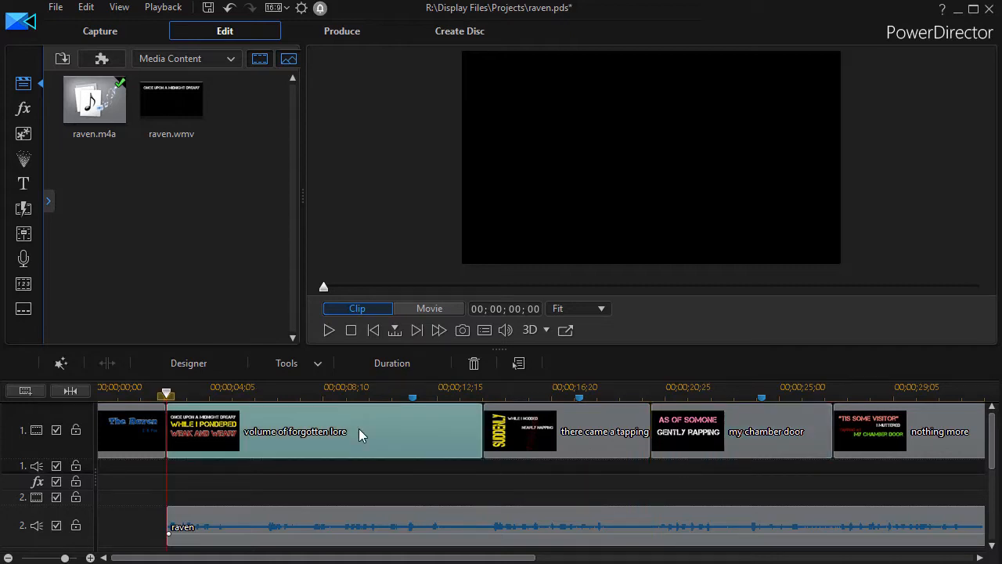
pyautogui.doubleClick(358, 428)
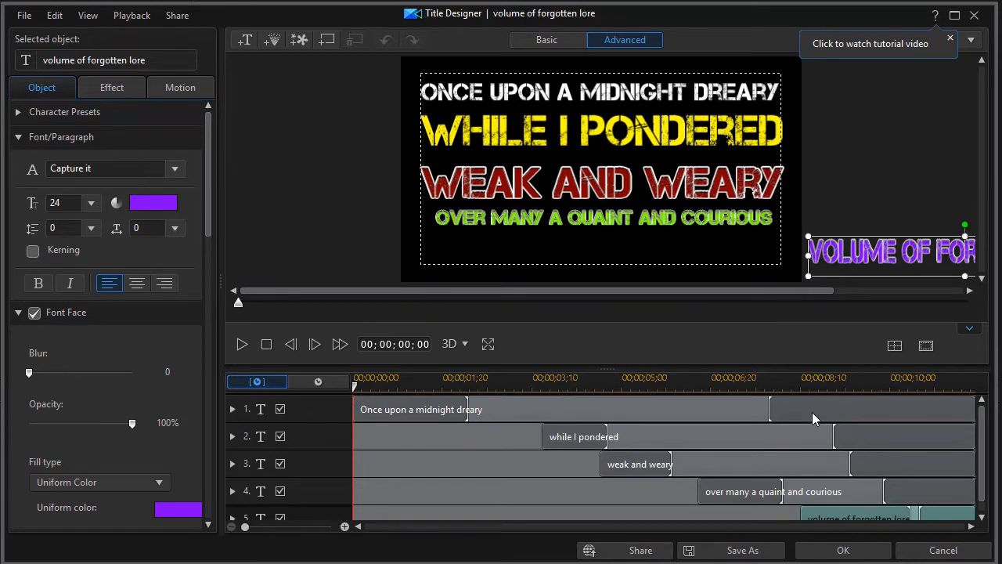
pyautogui.scroll(-1, 985, 462)
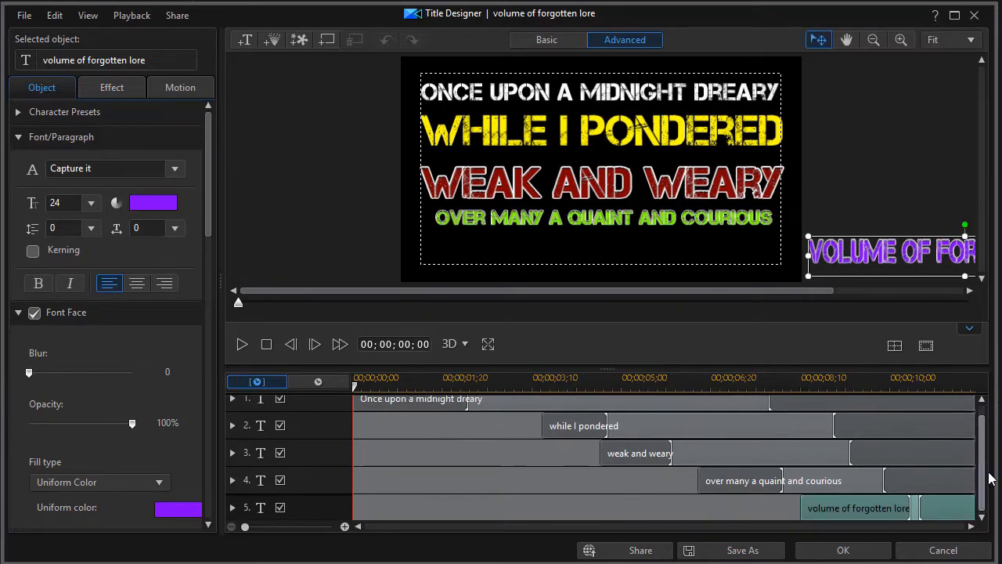
pyautogui.scroll(1, 990, 469)
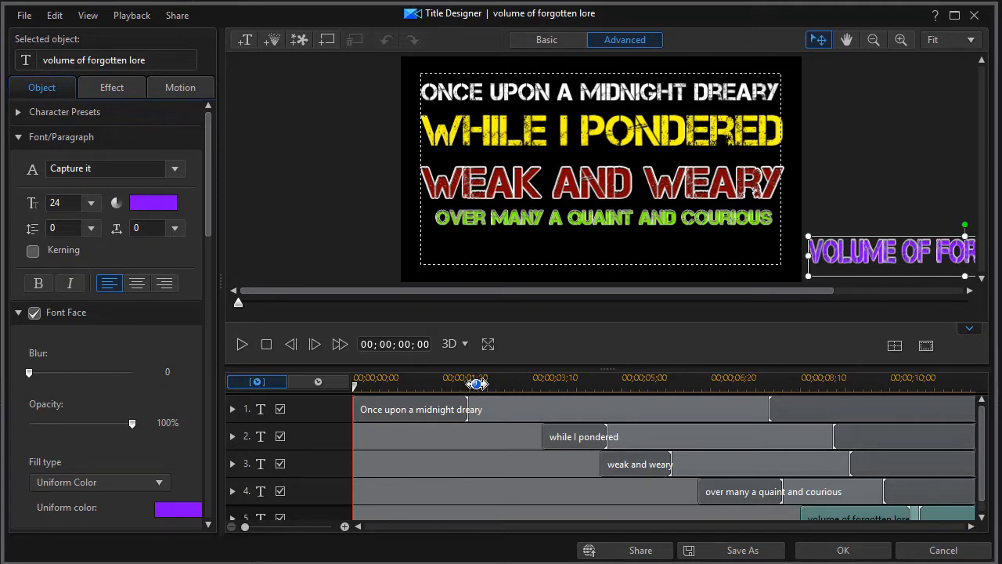
# Play the title animation in stages to examine how each line appears, and select the "weak and weary" text
pyautogui.click(241, 346)
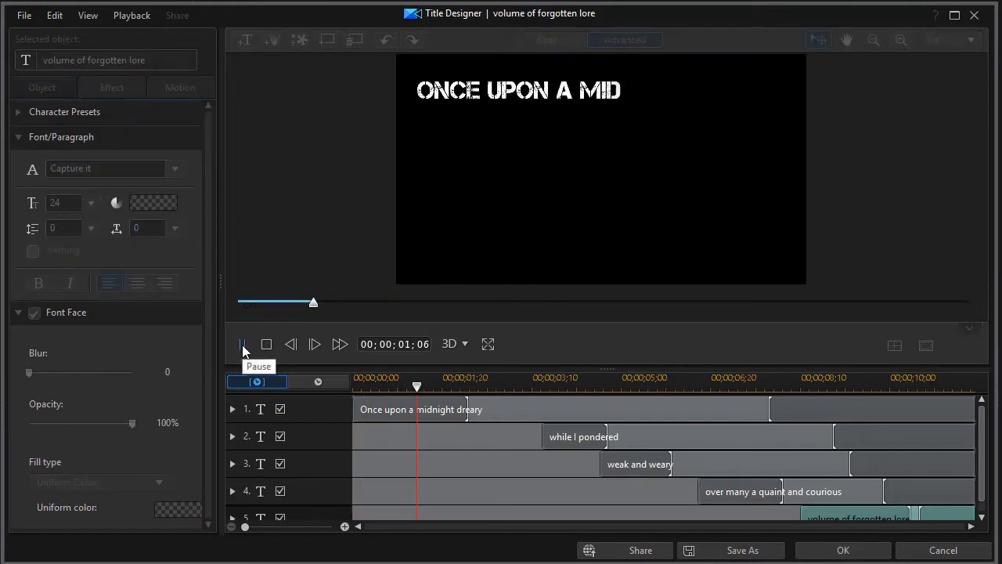
pyautogui.click(243, 349)
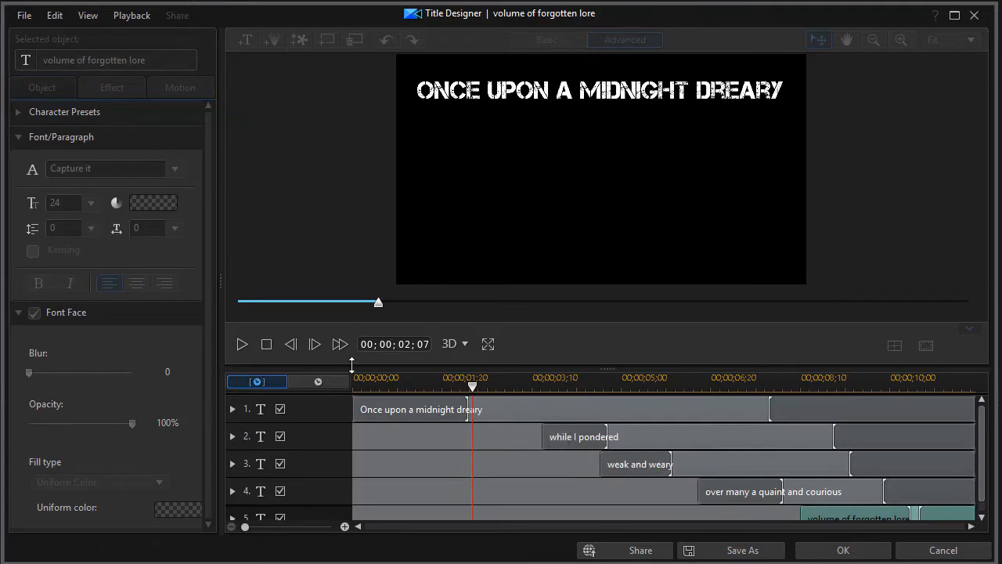
pyautogui.click(240, 344)
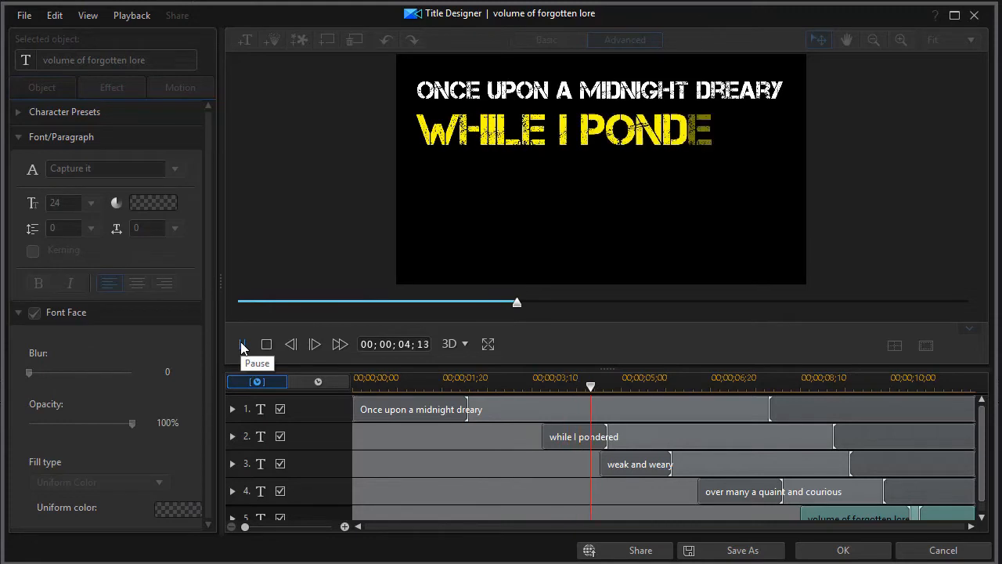
pyautogui.click(240, 344)
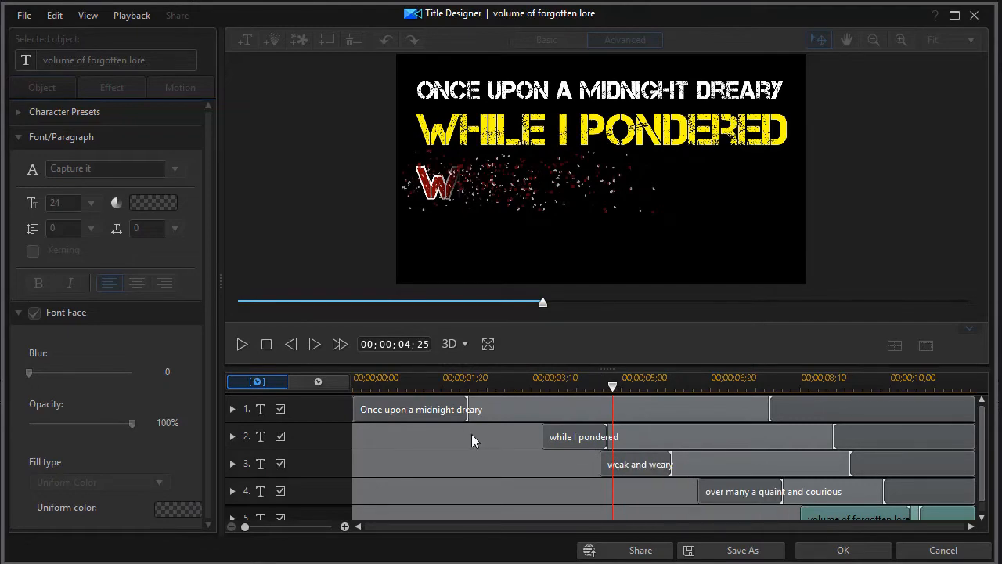
pyautogui.click(746, 463)
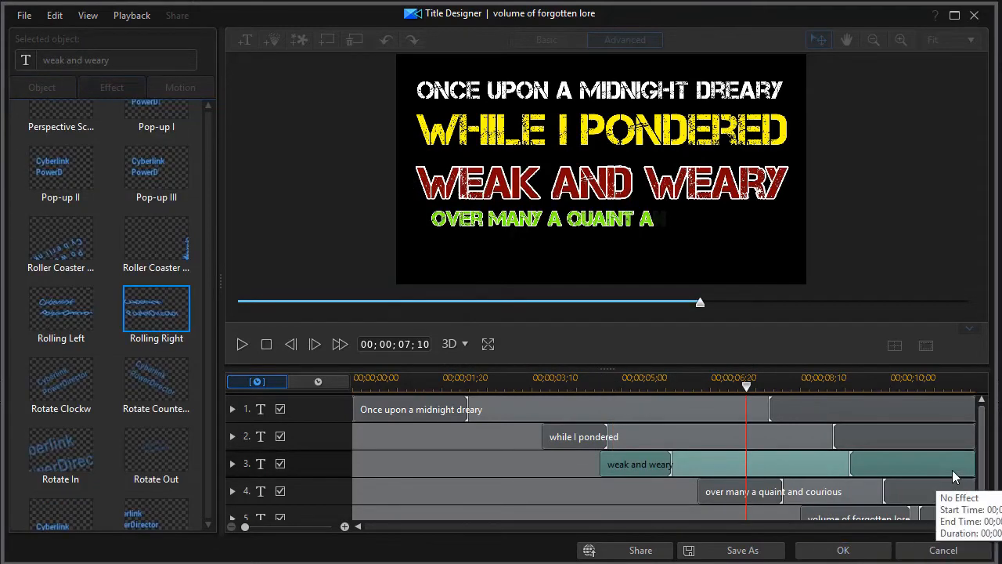
# Expand the keyframe rows of the "volume of forgotten lore" text and step through to its second position keyframe
pyautogui.scroll(-1, 984, 476)
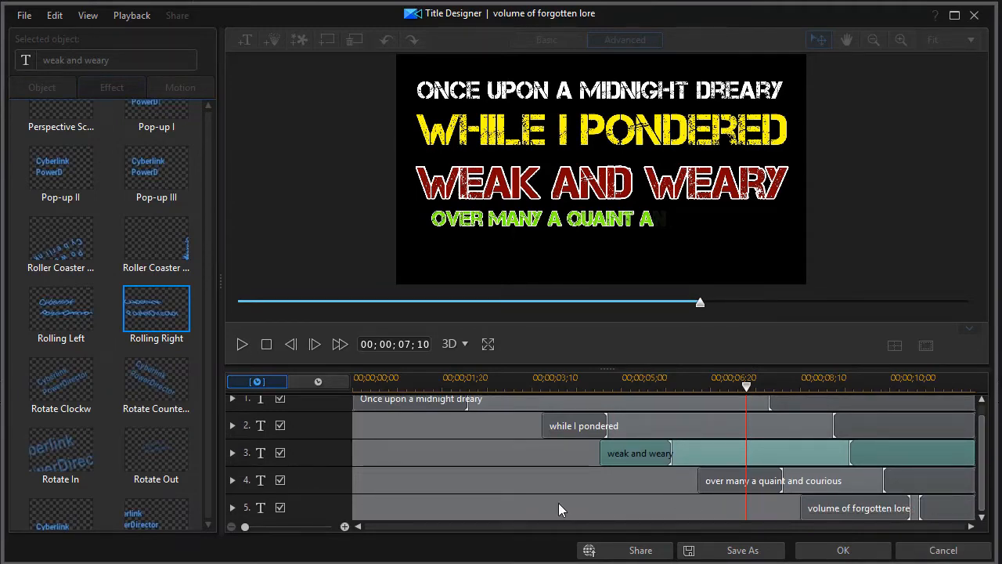
pyautogui.click(406, 505)
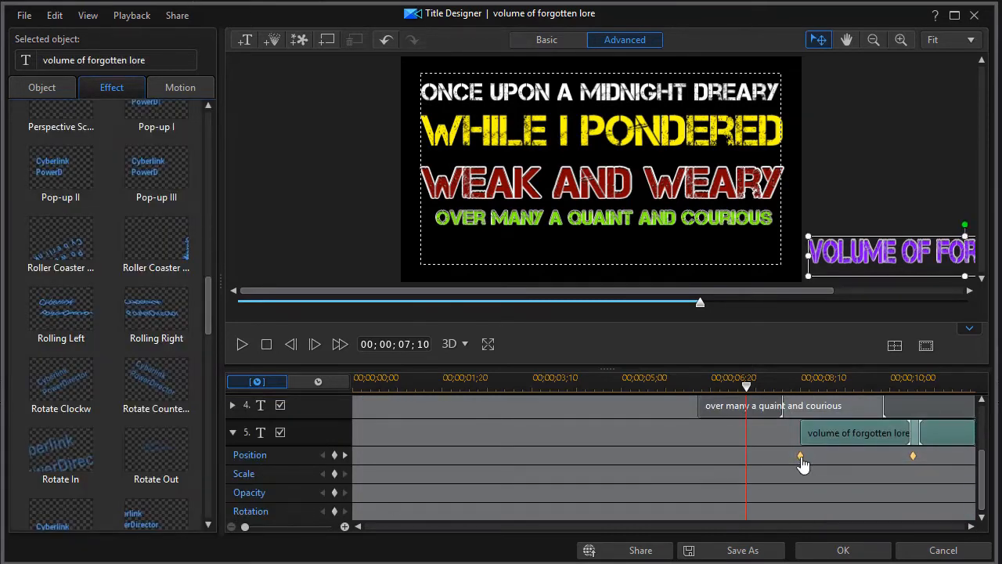
pyautogui.click(344, 454)
pyautogui.click(346, 453)
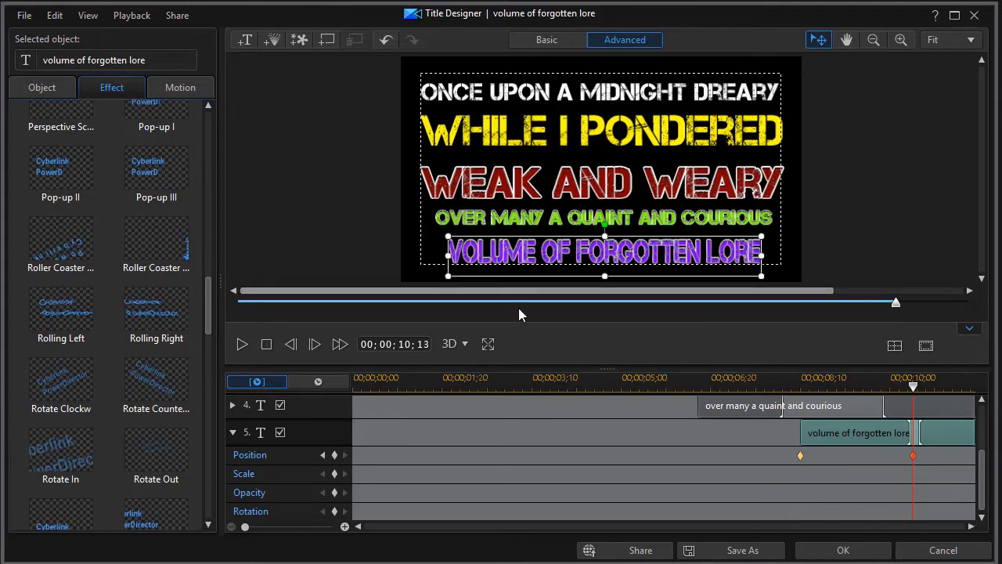
# Preview the "volume of forgotten lore" text's movement, starting just before its first position keyframe
pyautogui.moveTo(913, 386); pyautogui.dragTo(775, 422)
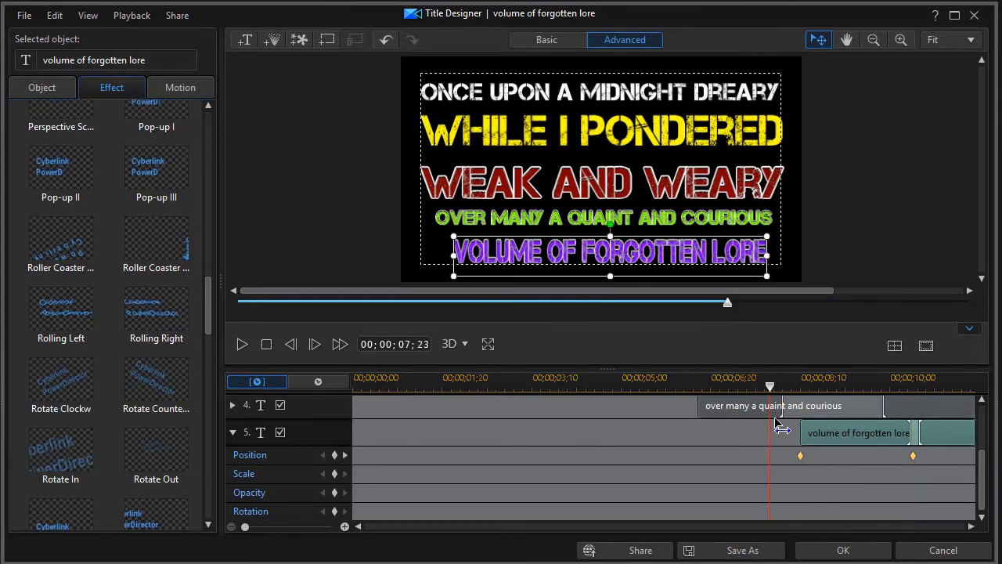
pyautogui.click(239, 345)
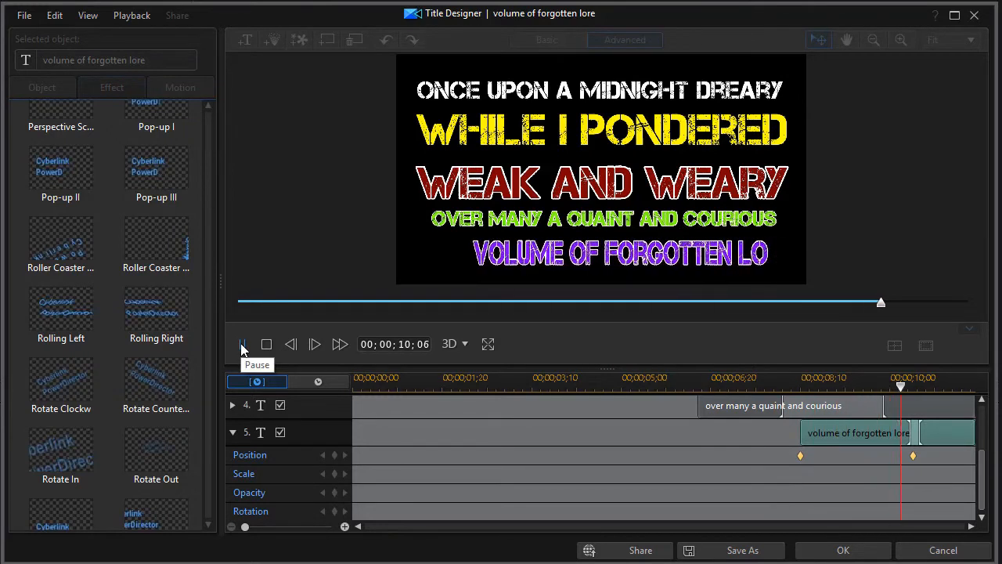
pyautogui.click(241, 344)
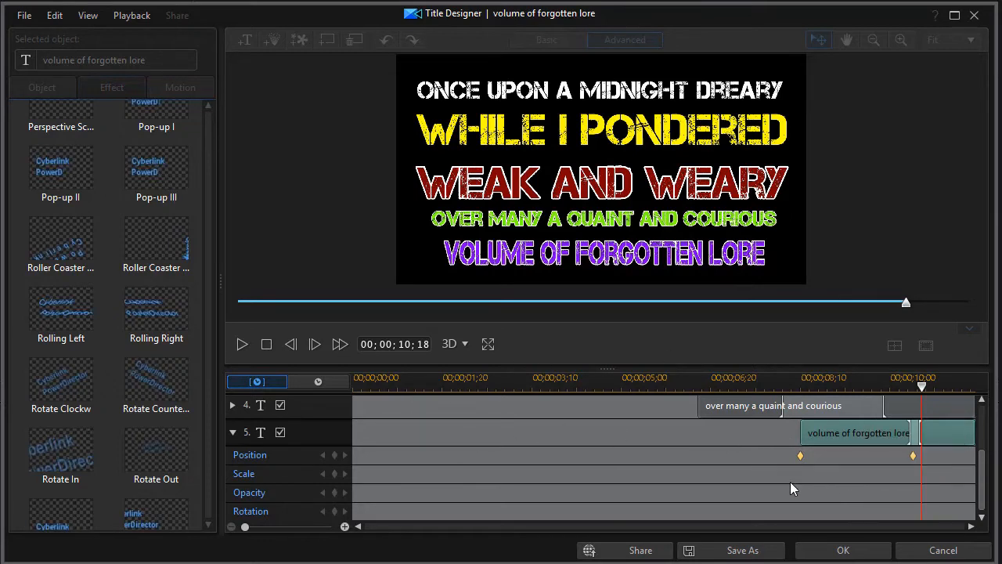
# Close the current title without saving changes and open the "there came a tapping" title in the Title Designer
pyautogui.click(929, 552)
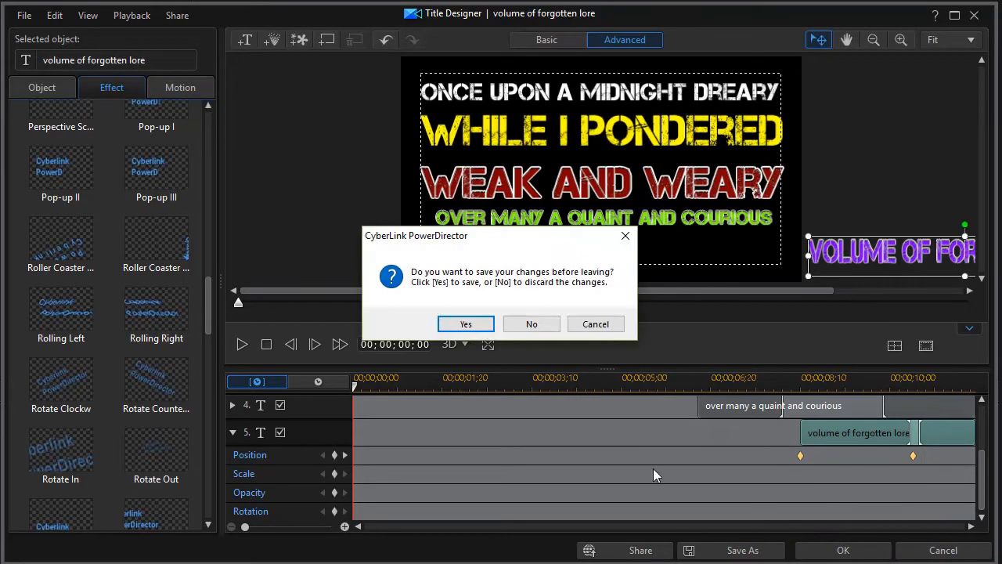
pyautogui.click(532, 324)
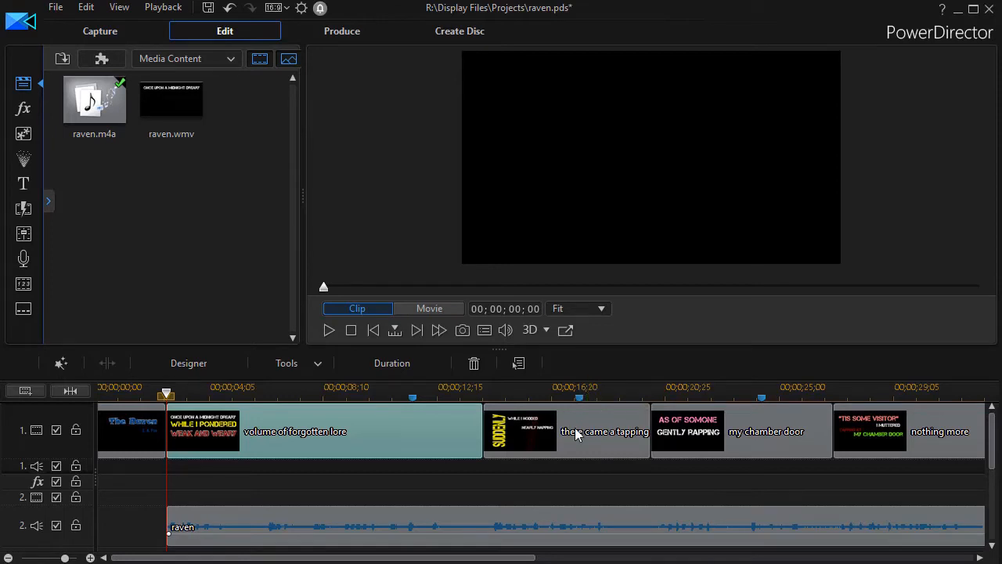
pyautogui.click(612, 446)
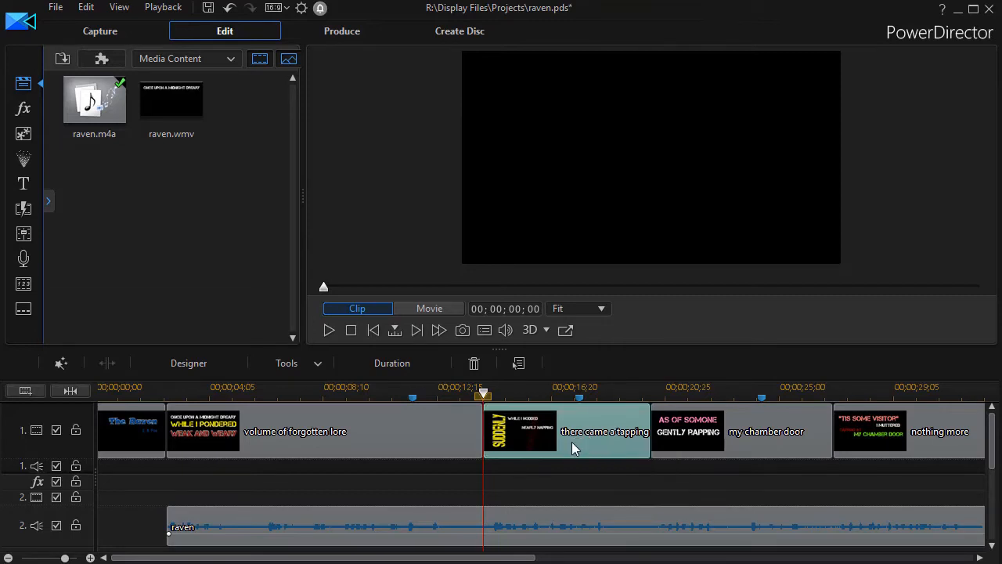
pyautogui.doubleClick(582, 438)
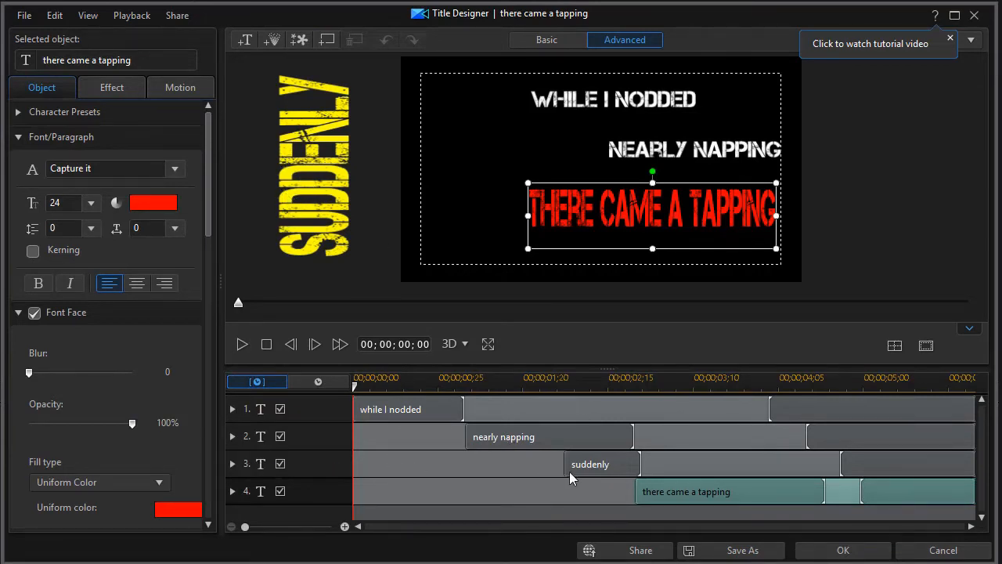
# Expand the "suddenly" text's keyframe rows, select the text, and compare its positions at both position keyframes
pyautogui.click(234, 464)
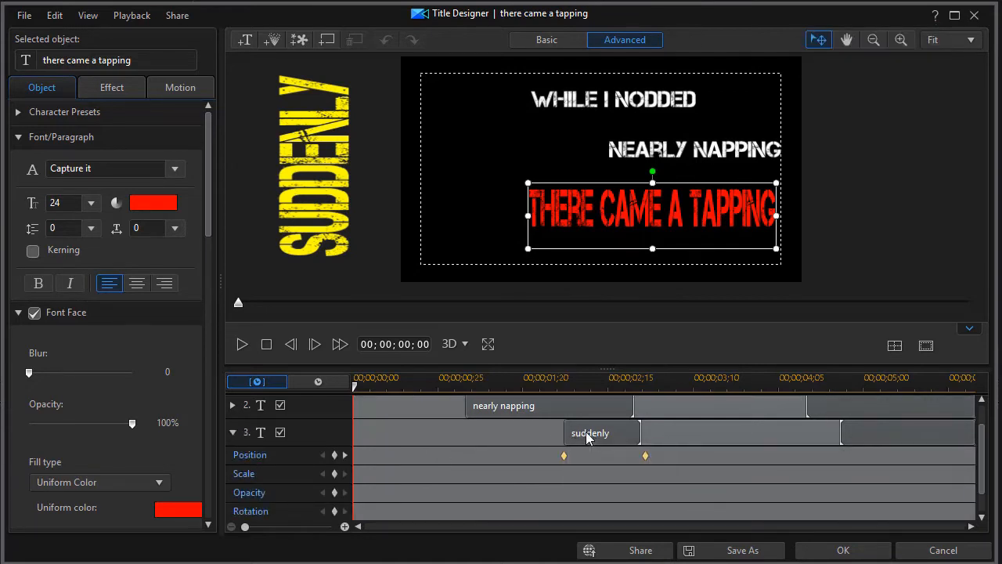
pyautogui.click(324, 210)
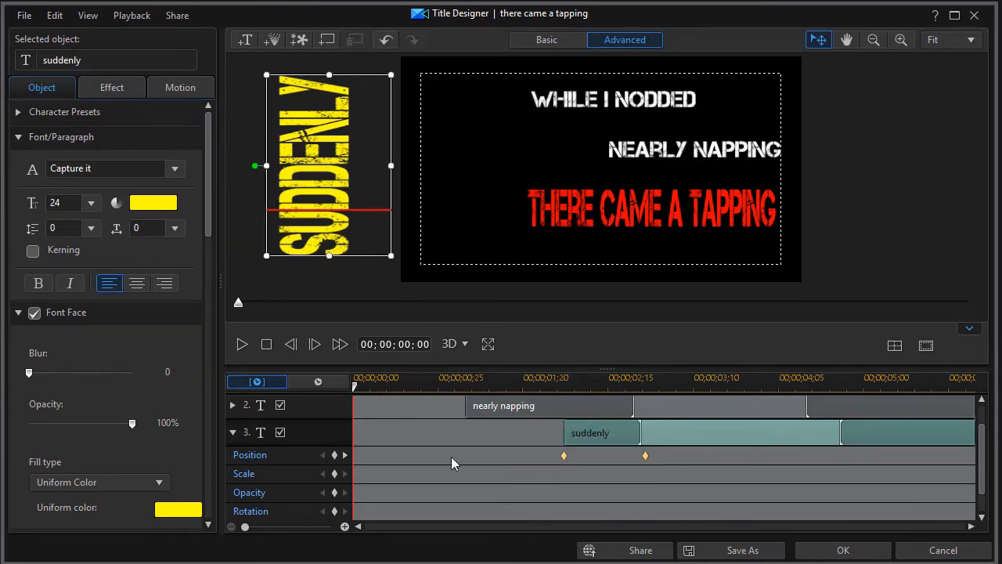
pyautogui.click(344, 454)
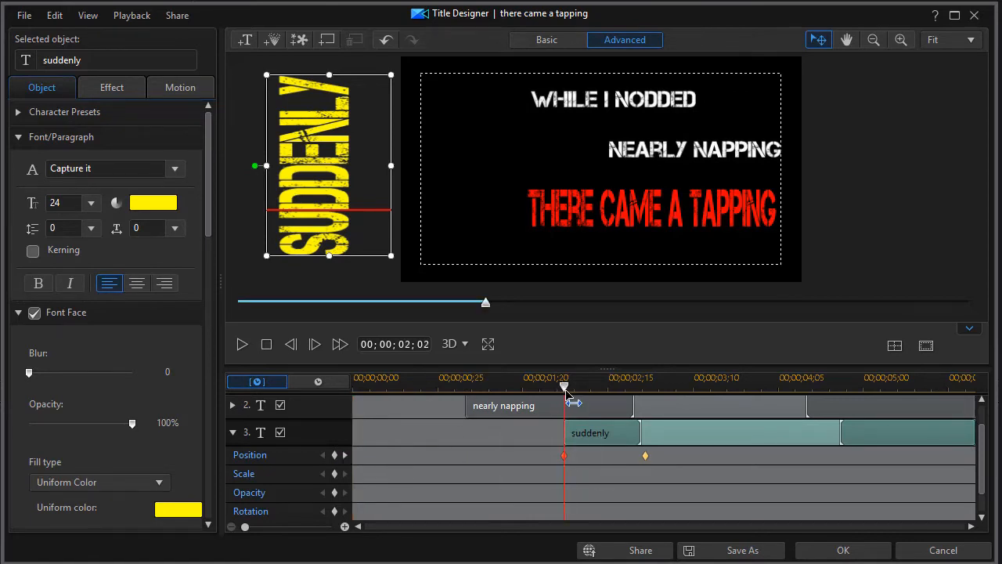
pyautogui.moveTo(565, 388); pyautogui.dragTo(648, 397)
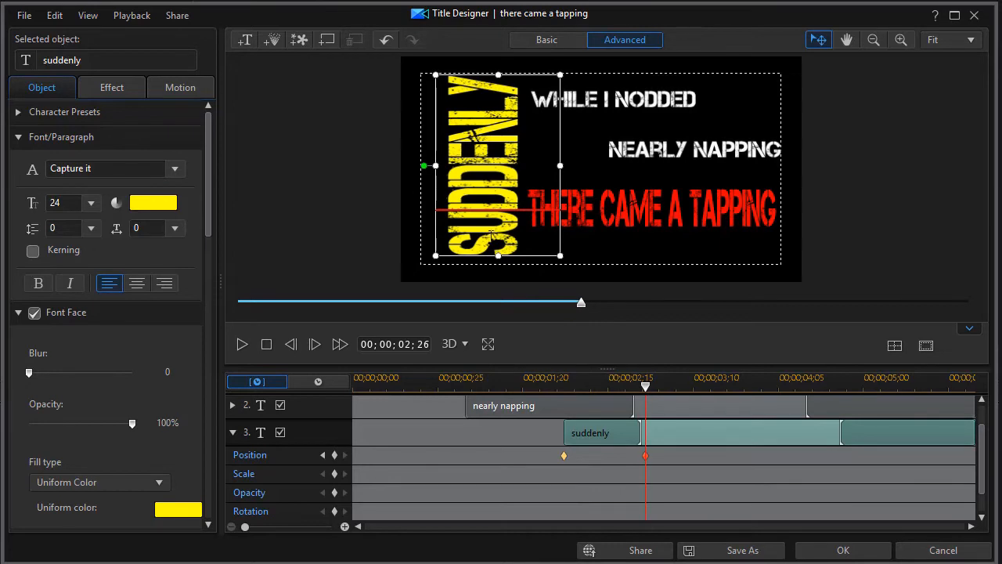
# At the first position keyframe, move "suddenly" above the video frame's upper-left corner and preview the animation
pyautogui.click(323, 455)
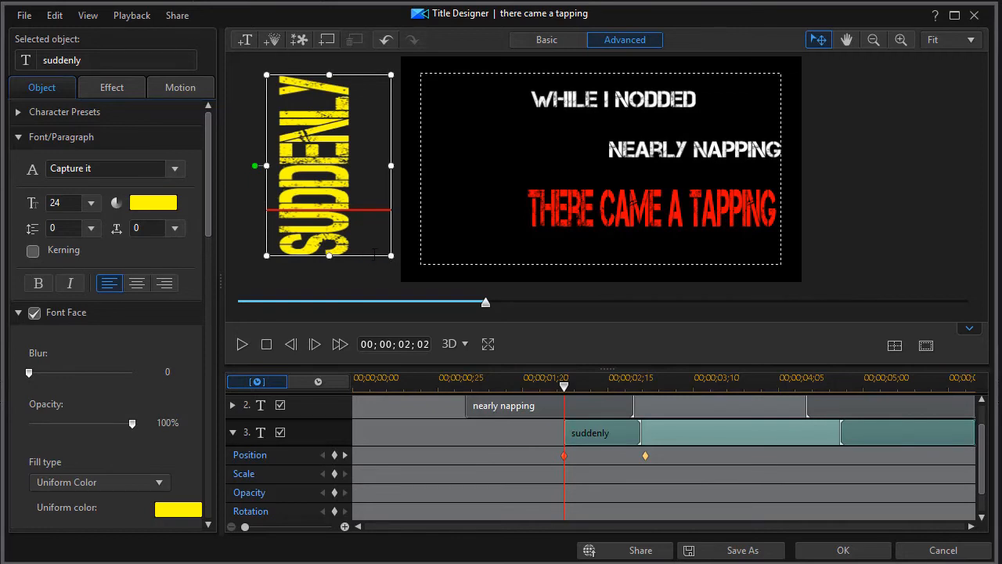
pyautogui.moveTo(371, 256); pyautogui.dragTo(371, 67)
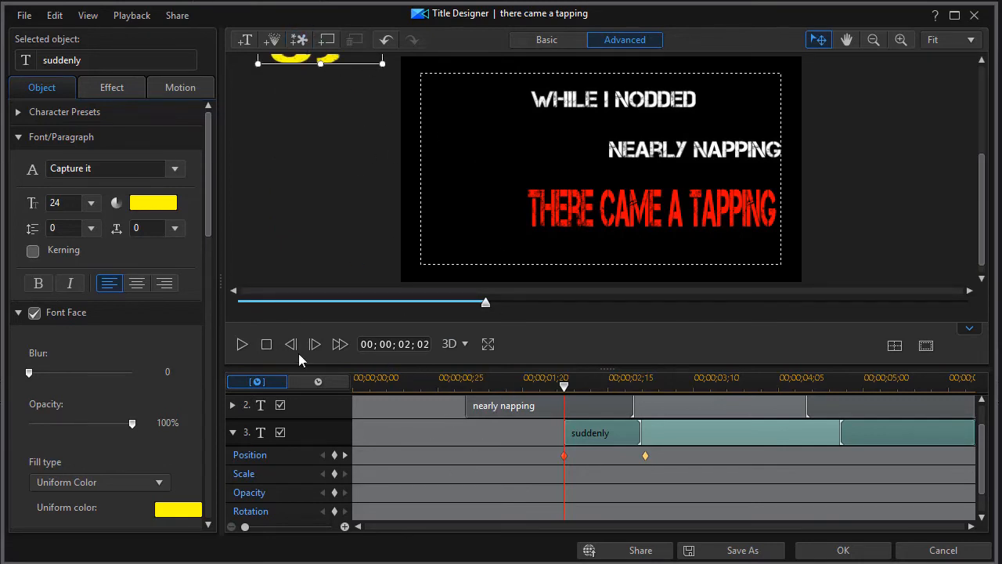
pyautogui.moveTo(485, 304); pyautogui.dragTo(244, 352)
pyautogui.click(243, 351)
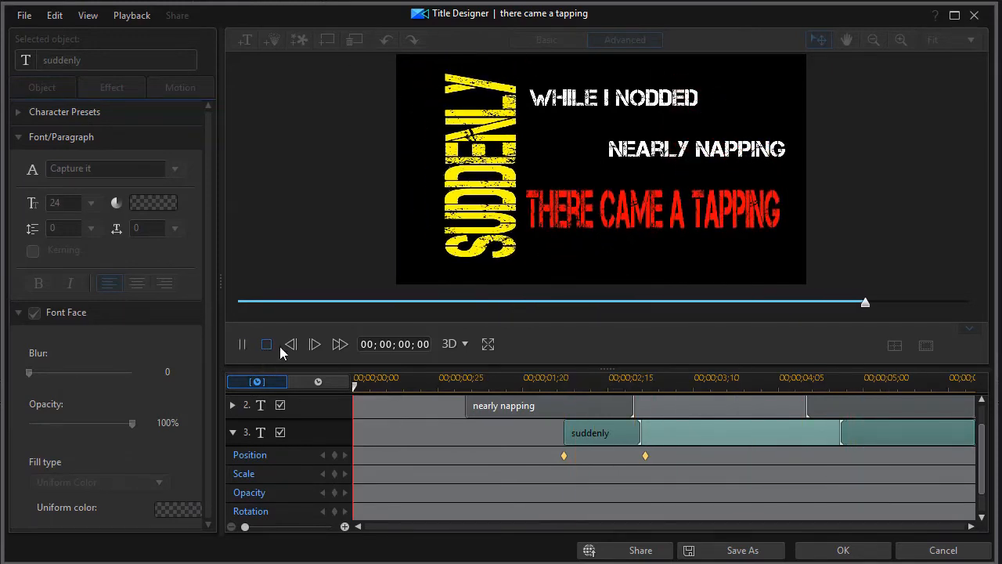
pyautogui.click(264, 349)
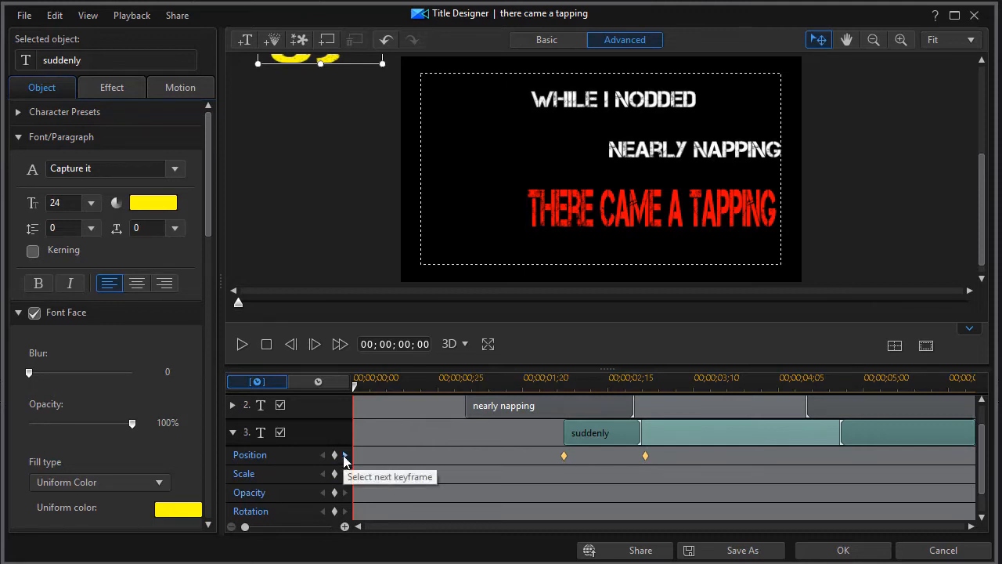
# Add scale keyframes to the "suddenly" text at both of its existing position keyframes
pyautogui.click(344, 455)
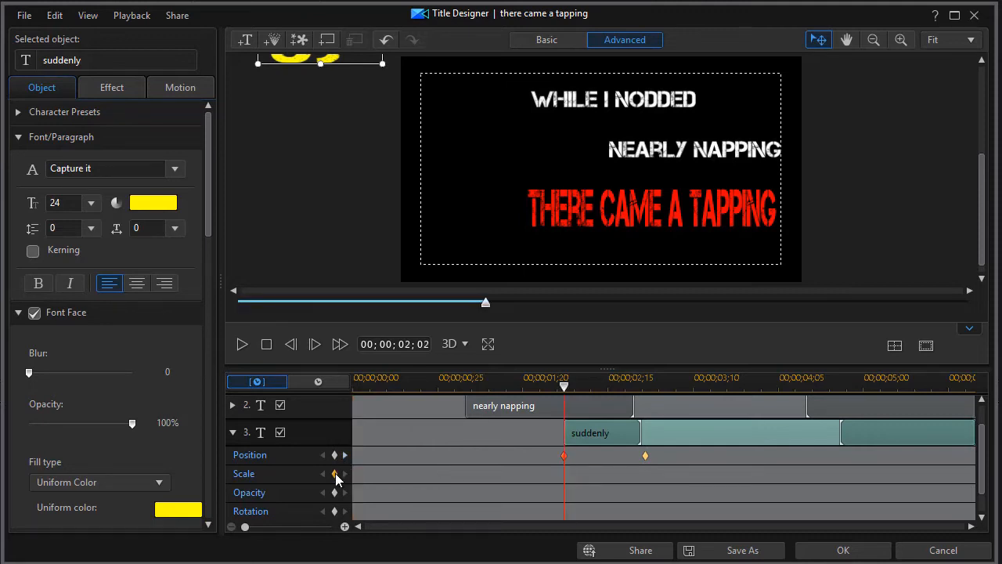
pyautogui.click(345, 455)
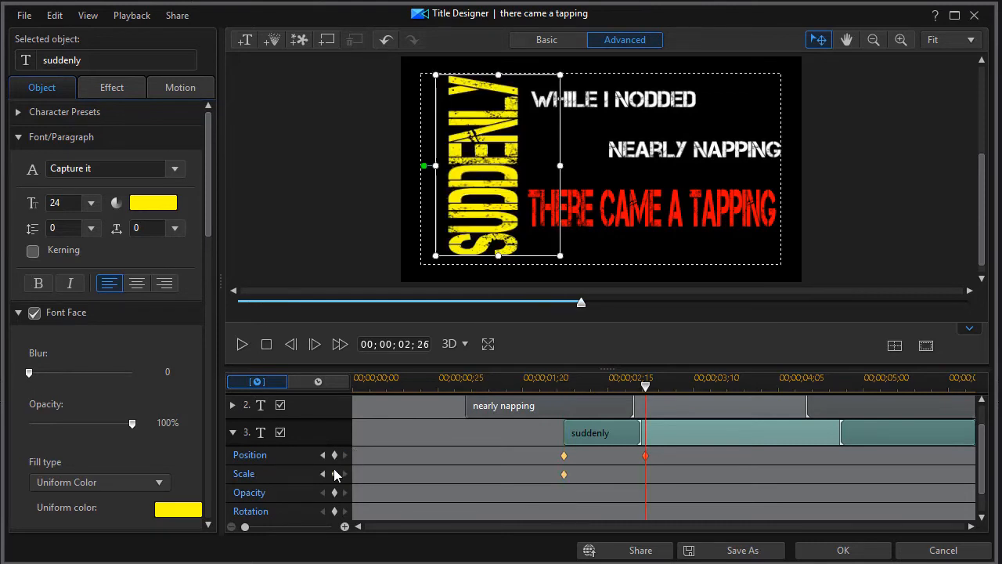
pyautogui.click(336, 473)
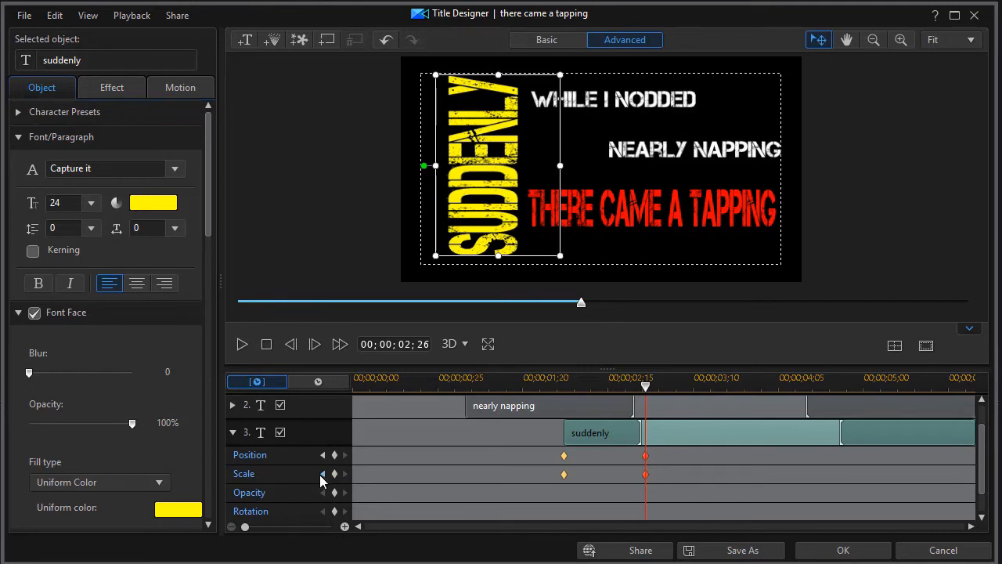
# At the first scale keyframe, move "suddenly" down beside the frame's lower-left area and shrink it to a tiny size
pyautogui.click(323, 474)
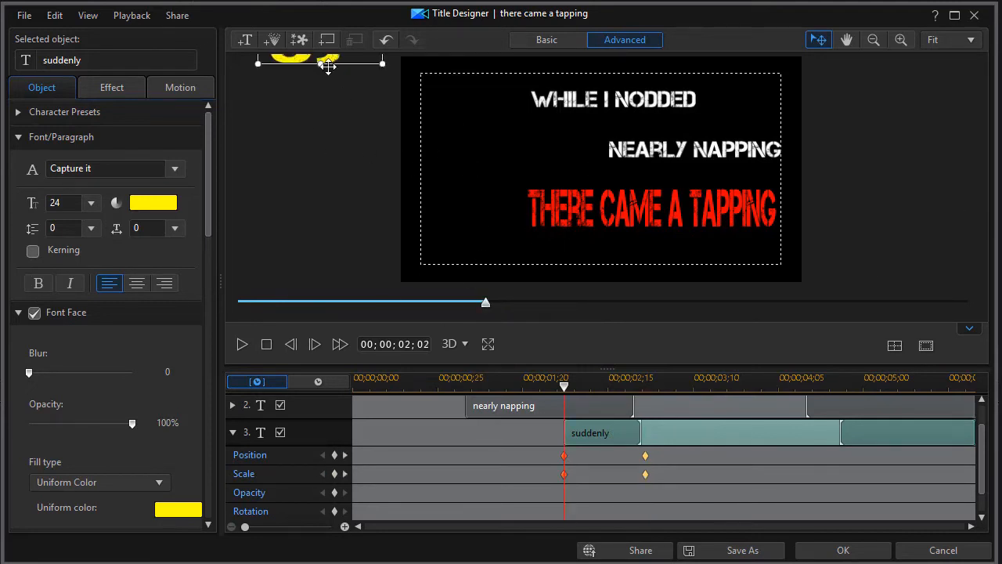
pyautogui.moveTo(335, 65); pyautogui.dragTo(334, 254)
pyautogui.moveTo(383, 75); pyautogui.dragTo(374, 226)
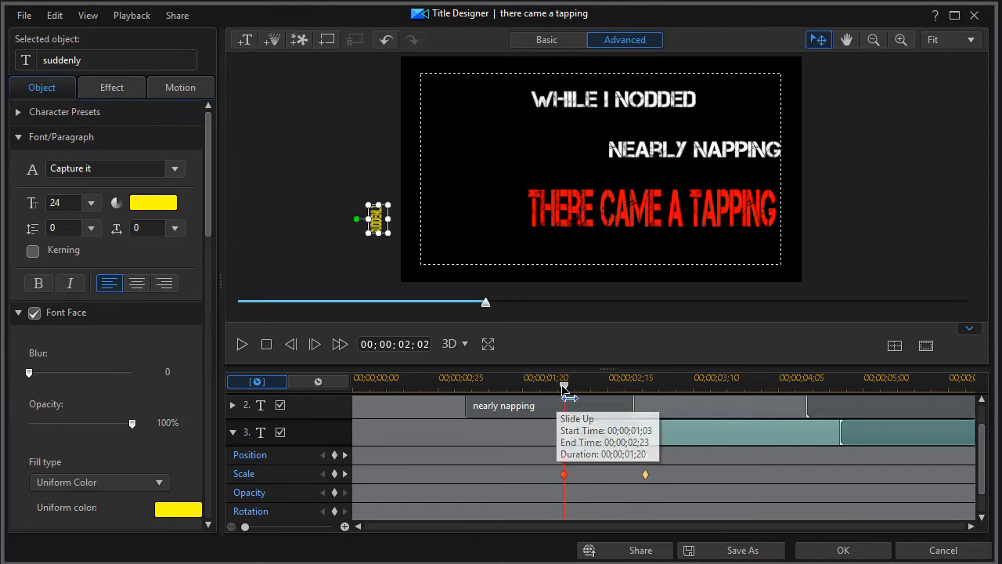
# Return to the start of the title and preview the "suddenly" text's position and scale animation
pyautogui.moveTo(564, 387); pyautogui.dragTo(340, 393)
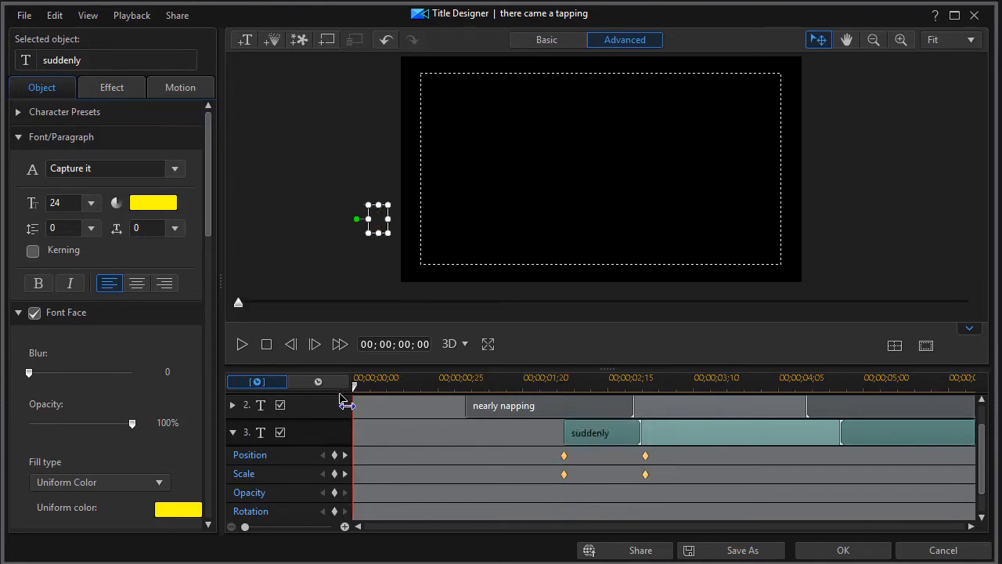
pyautogui.click(241, 345)
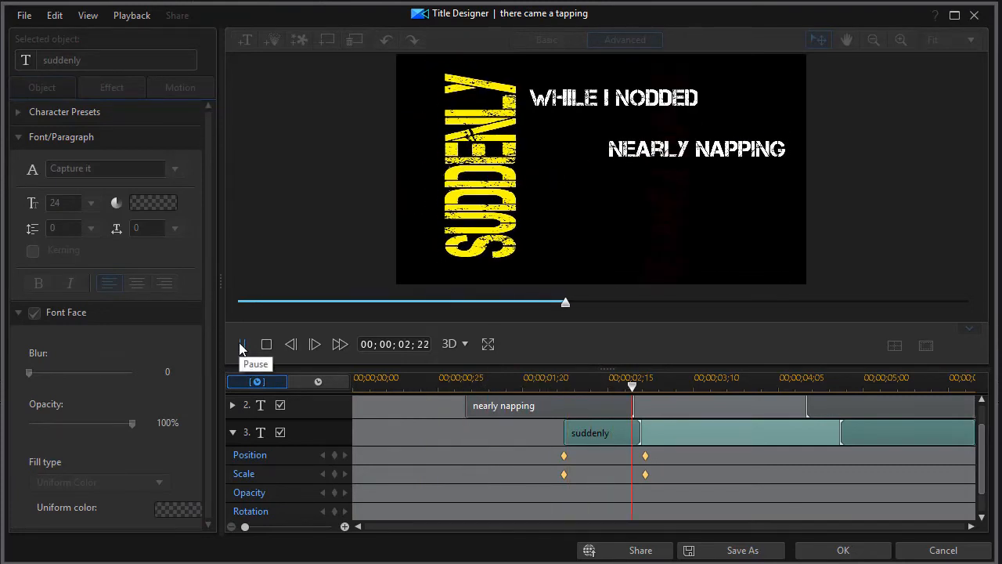
pyautogui.click(241, 346)
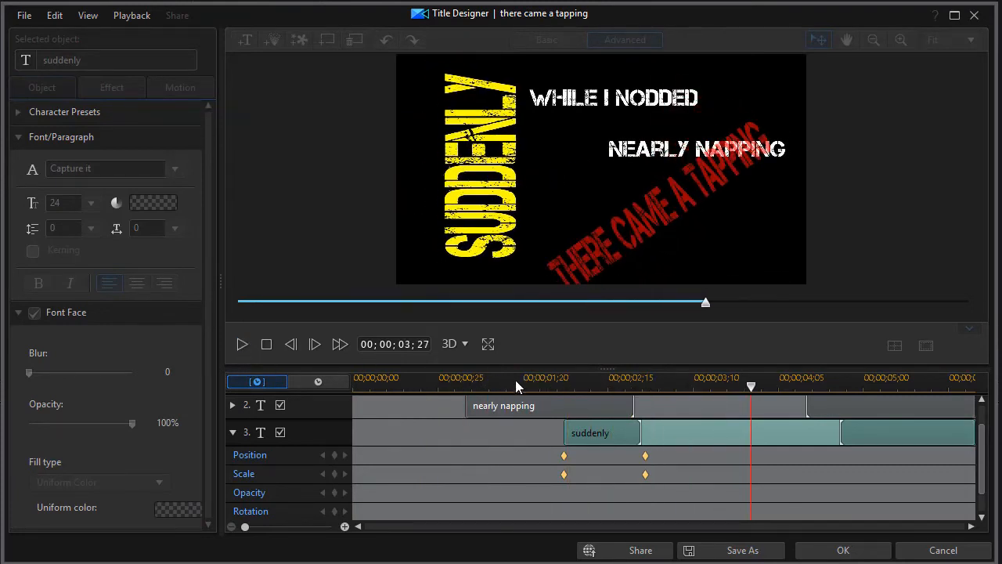
# Select the "suddenly" text and set its starting effect to No Effect
pyautogui.click(594, 435)
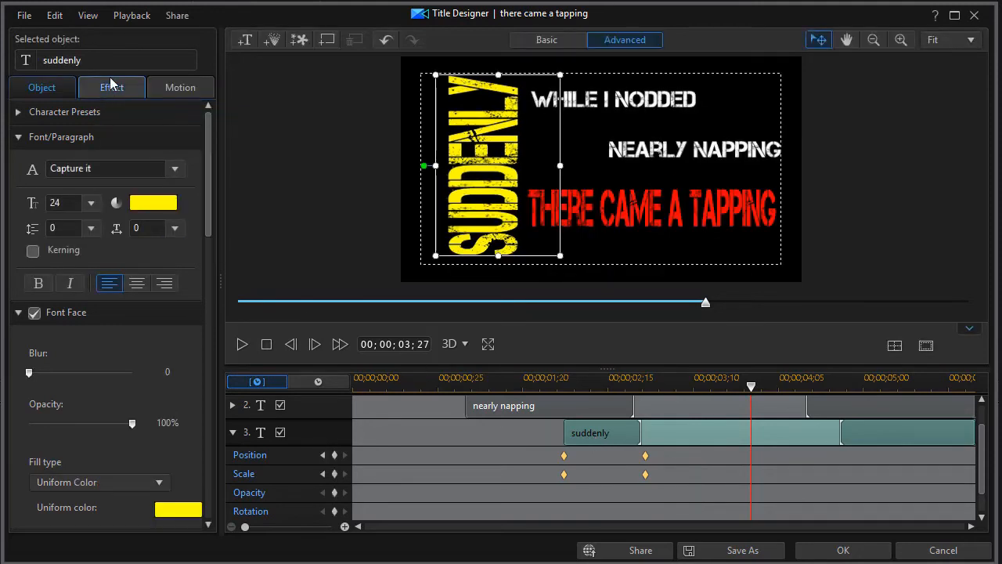
pyautogui.click(112, 89)
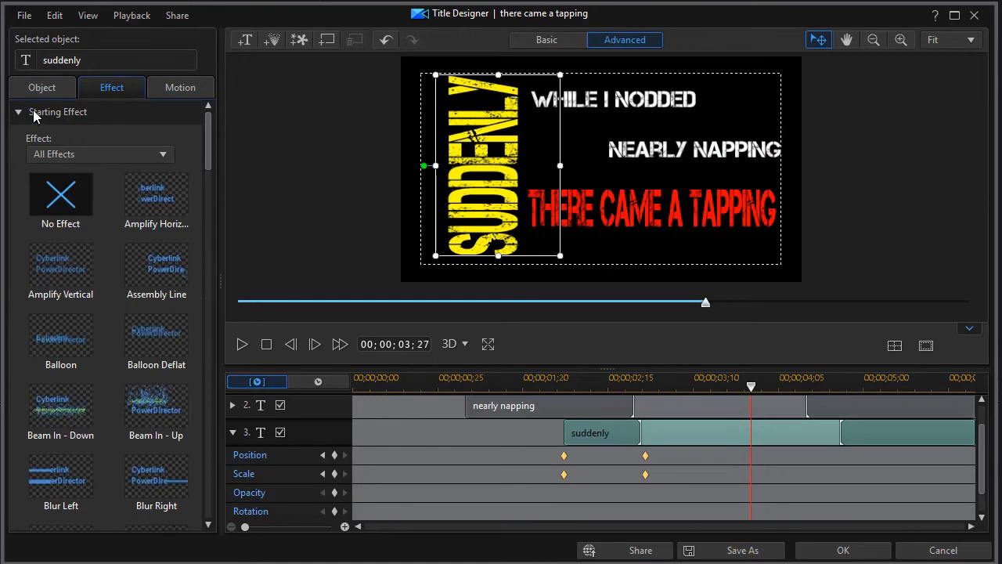
pyautogui.click(60, 206)
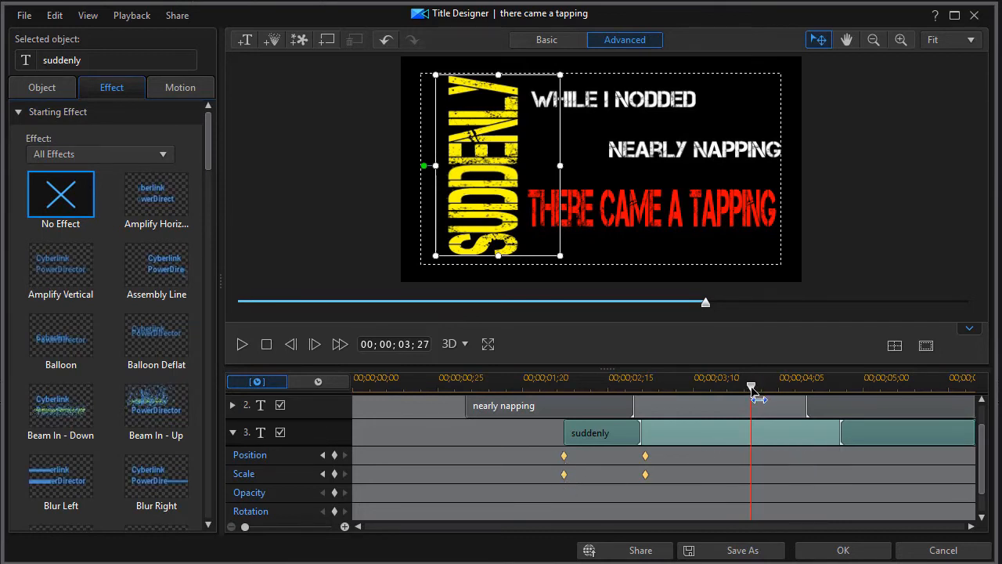
# Replay the title from before "suddenly" appears, and accept the edits to return to the project timeline
pyautogui.moveTo(750, 386); pyautogui.dragTo(594, 386)
pyautogui.moveTo(530, 395); pyautogui.dragTo(412, 412)
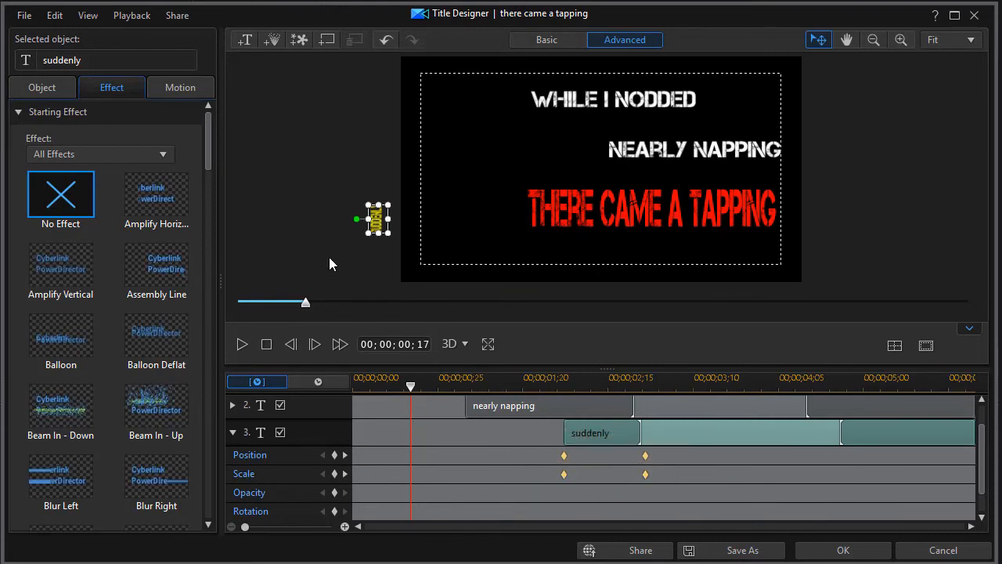
pyautogui.click(241, 344)
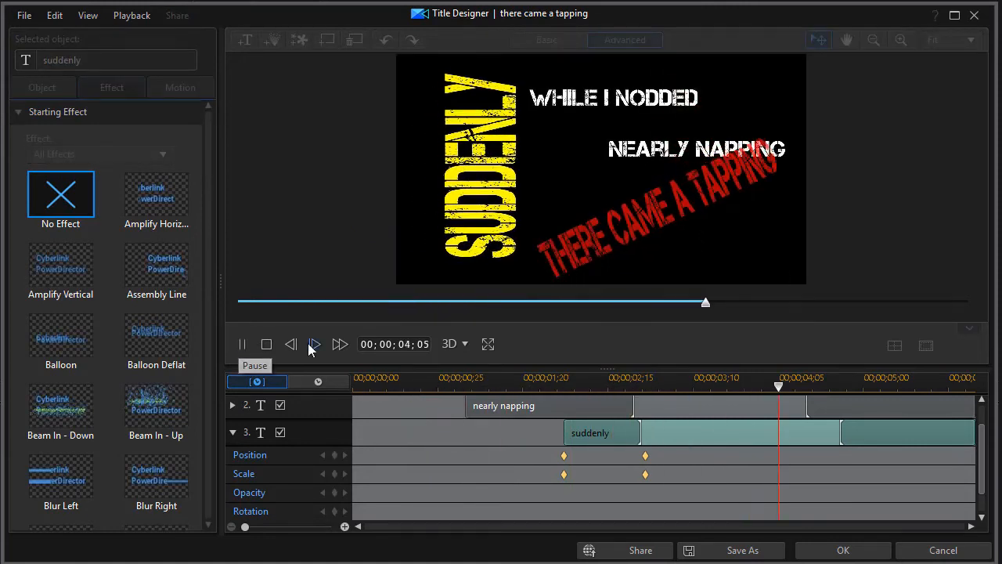
pyautogui.click(267, 344)
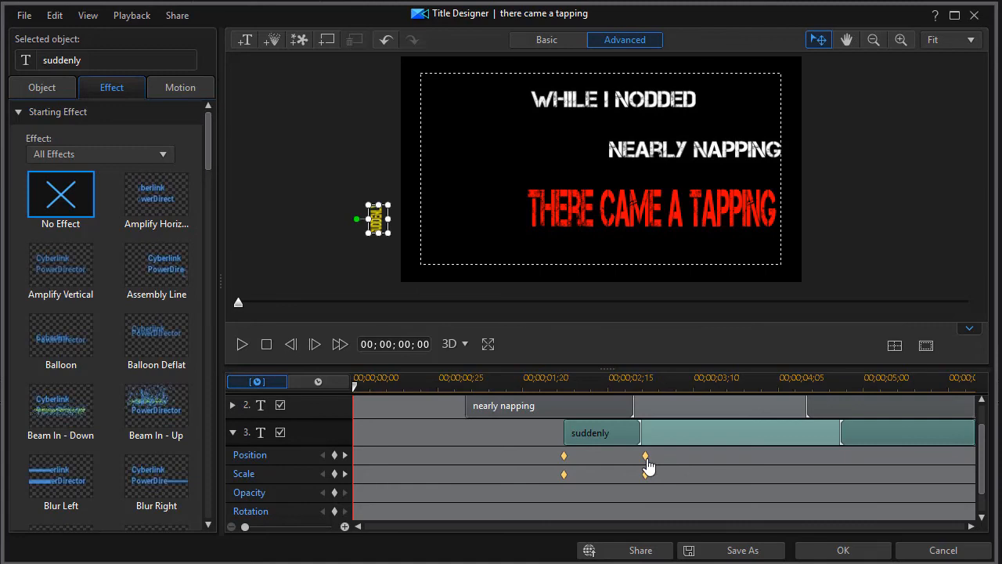
pyautogui.click(843, 550)
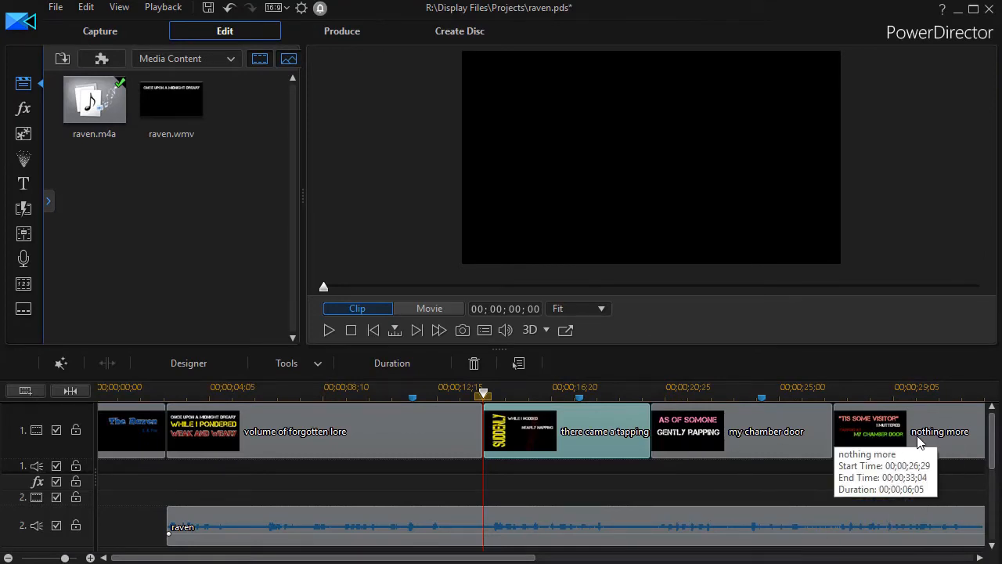
# Preview the "nothing more" title clip on the timeline, and replay the movie from 00;00;25;18
pyautogui.moveTo(532, 558); pyautogui.dragTo(664, 558)
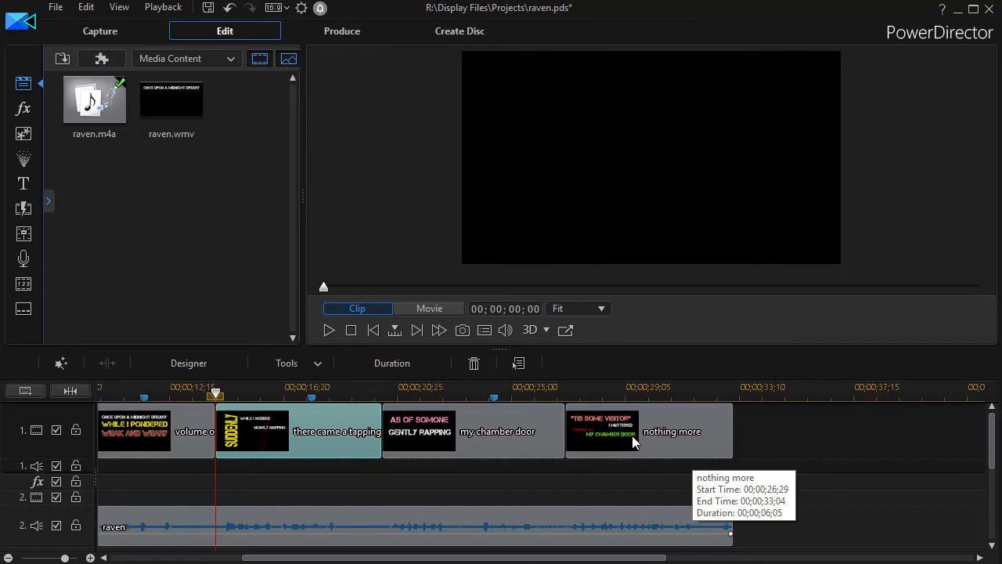
pyautogui.click(592, 426)
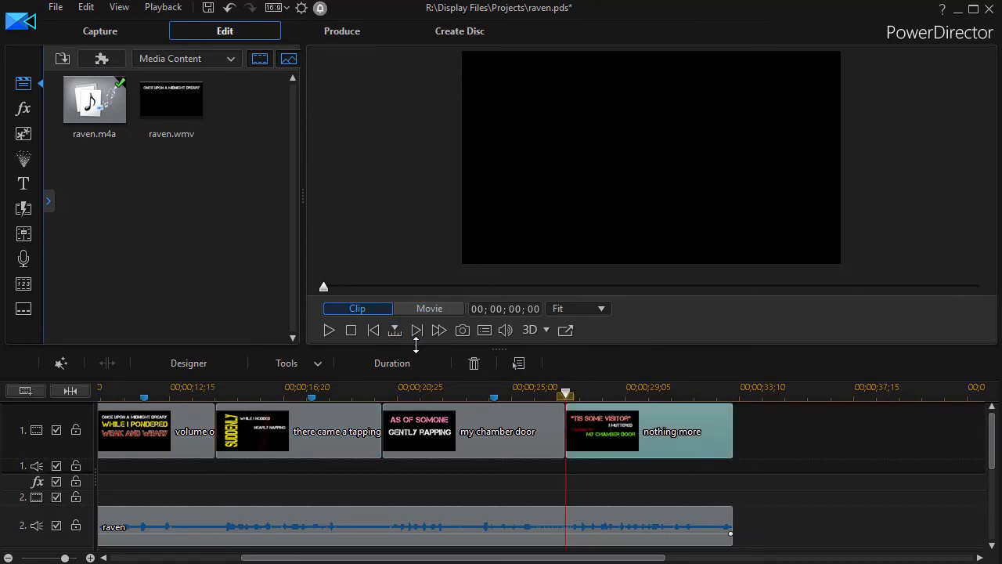
pyautogui.click(329, 330)
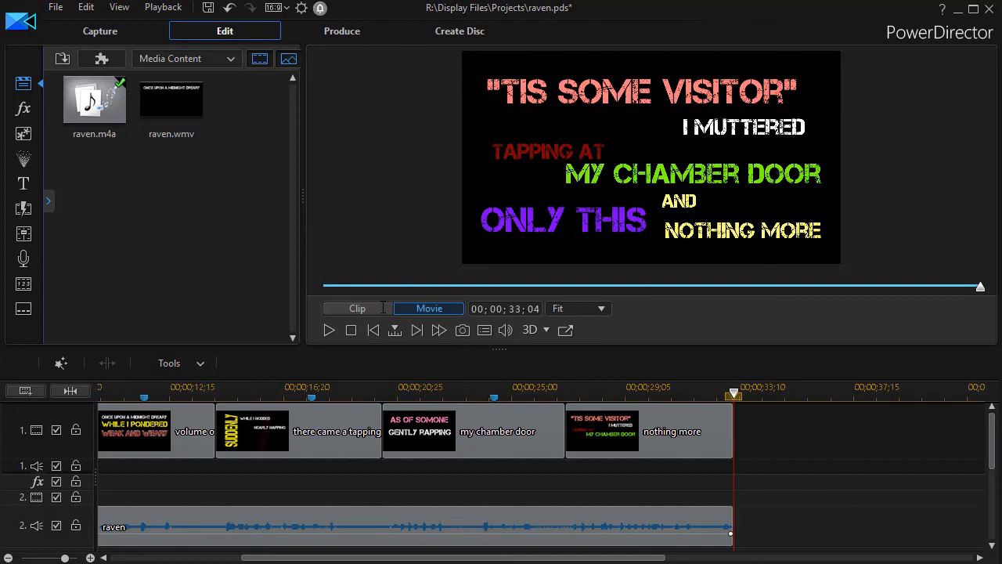
pyautogui.click(831, 286)
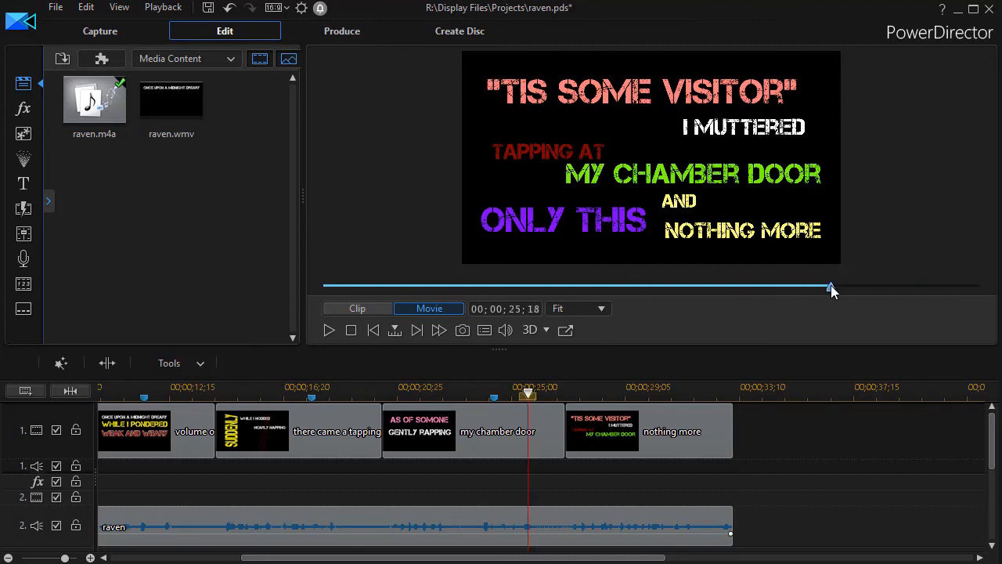
pyautogui.click(328, 330)
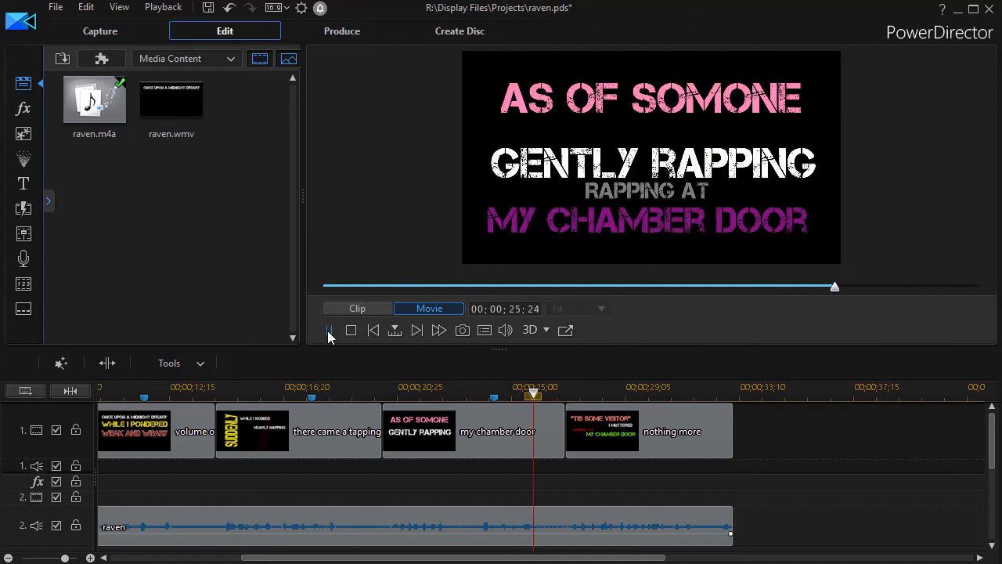